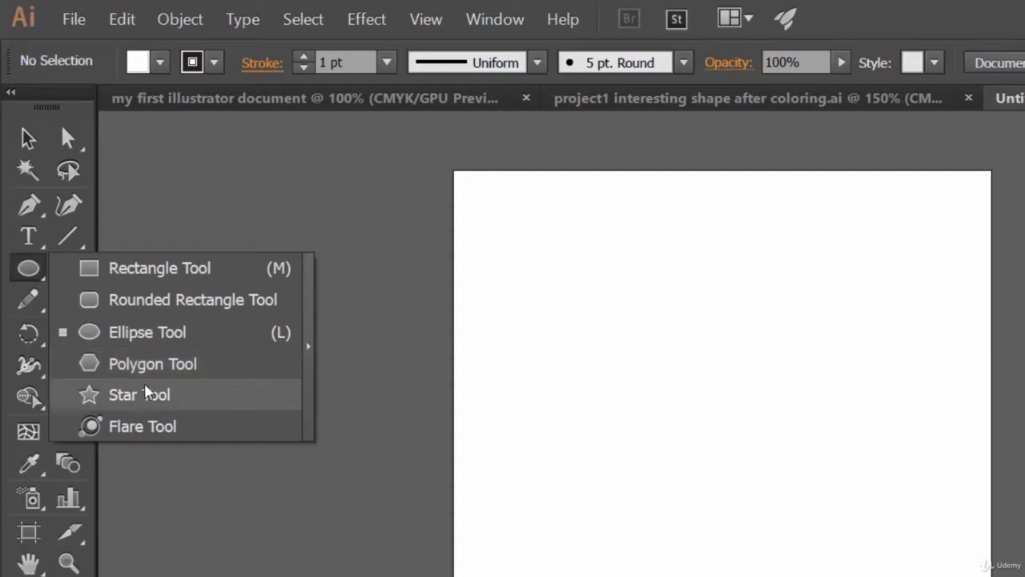
Draw a nine-sided polygon with the Polygon tool near the upper-left corner of the artboard.
{"action": "left_click", "coordinate": [136, 373]}
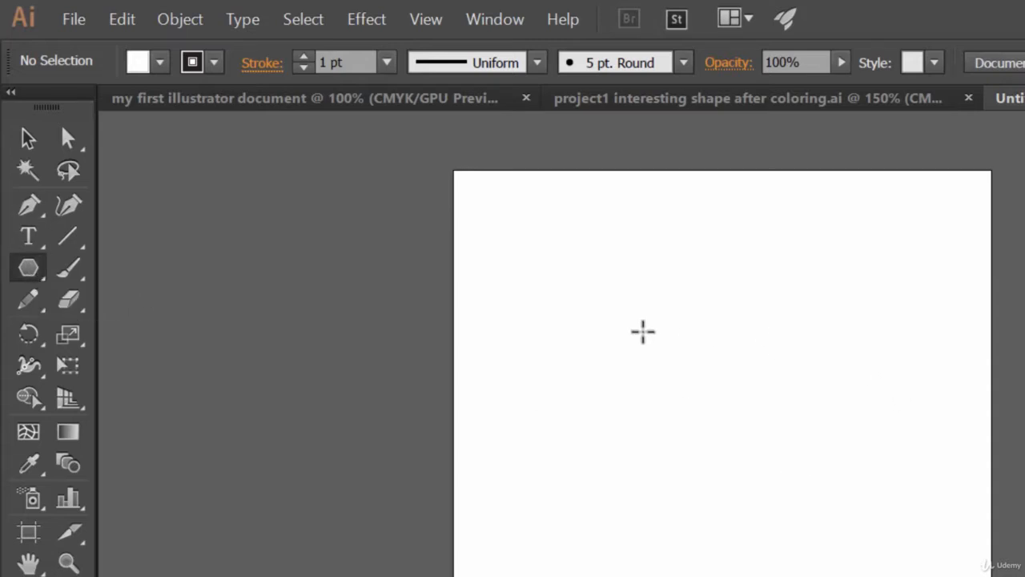
{"action": "left_click", "coordinate": [28, 269]}
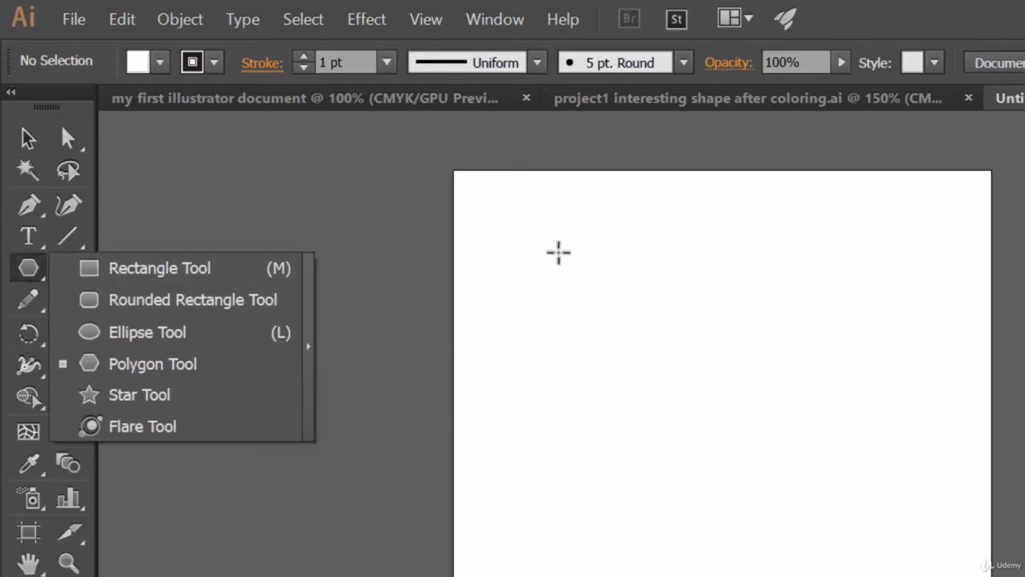
{"action": "left_click", "coordinate": [565, 250]}
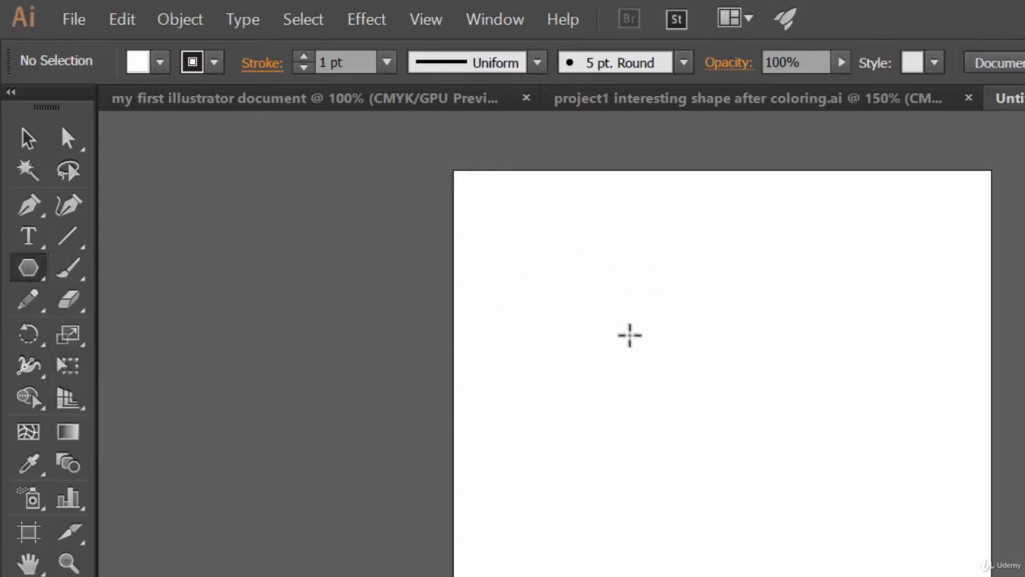
{"action": "left_click_drag", "start_coordinate": [540, 243], "coordinate": [549, 293]}
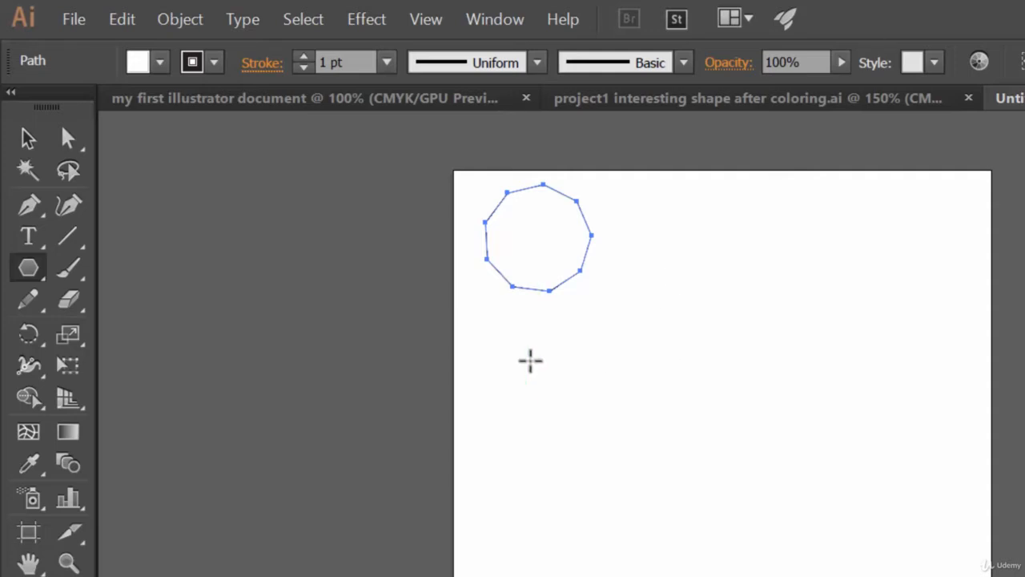
Draw a second polygon below the nine-sided one, reducing it to a hexagon about 123 pt wide and 134 pt high.
{"action": "left_click_drag", "start_coordinate": [532, 373], "coordinate": [540, 432]}
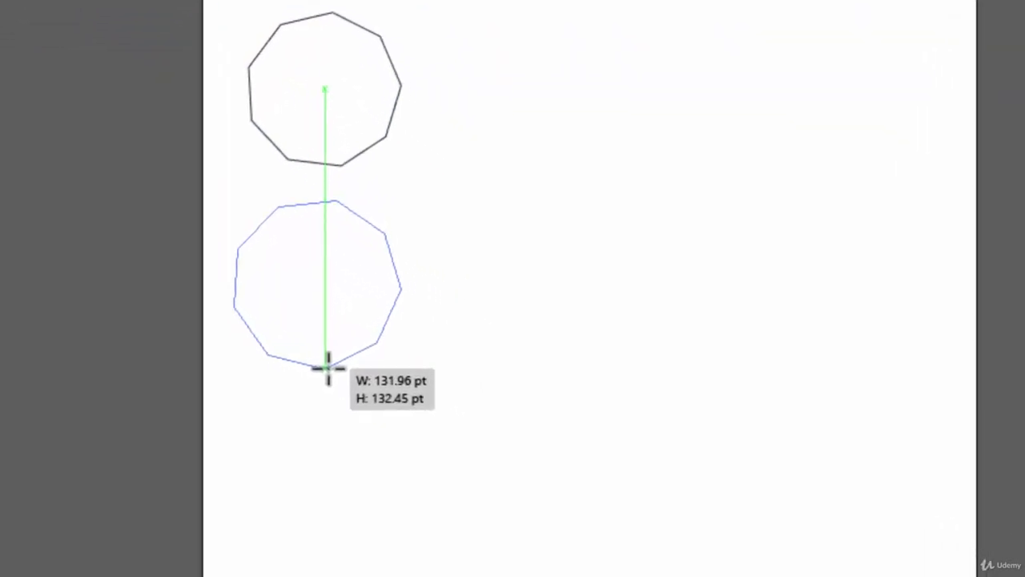
{"action": "key", "text": "Down"}
{"action": "key", "text": "Down"}
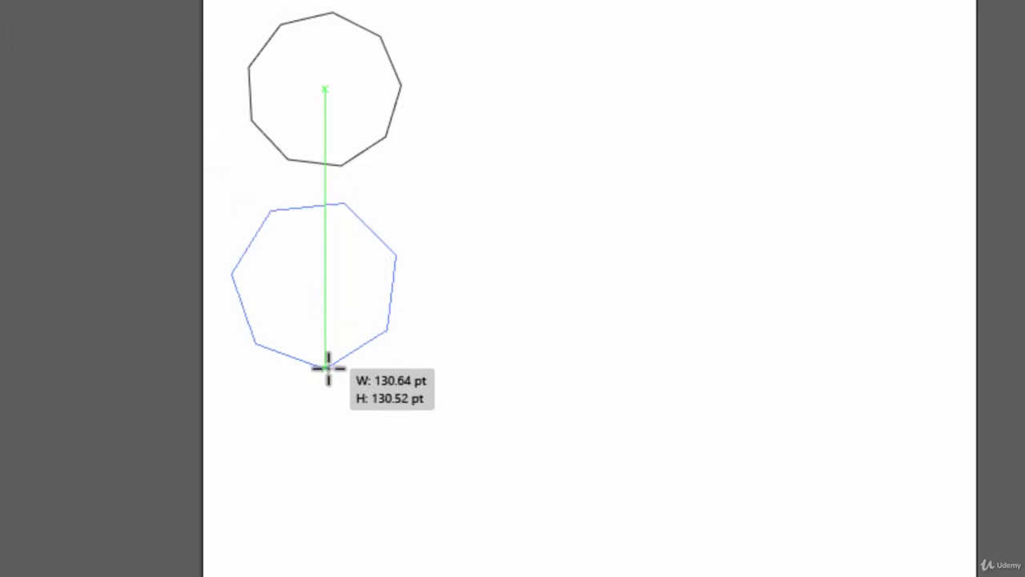
{"action": "key", "text": "Down"}
{"action": "key", "text": "Down"}
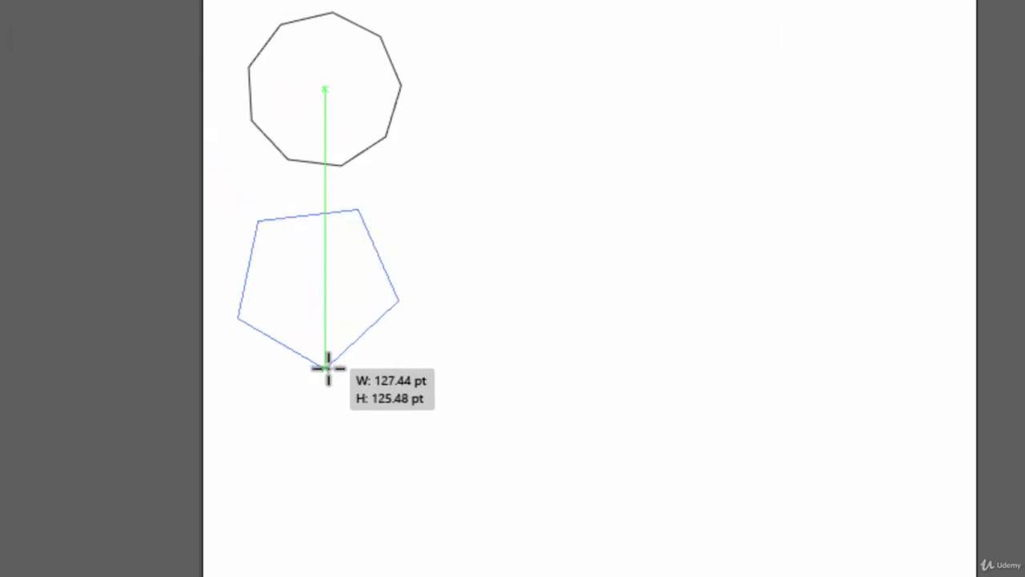
{"action": "key", "text": "Down"}
{"action": "key", "text": "Down"}
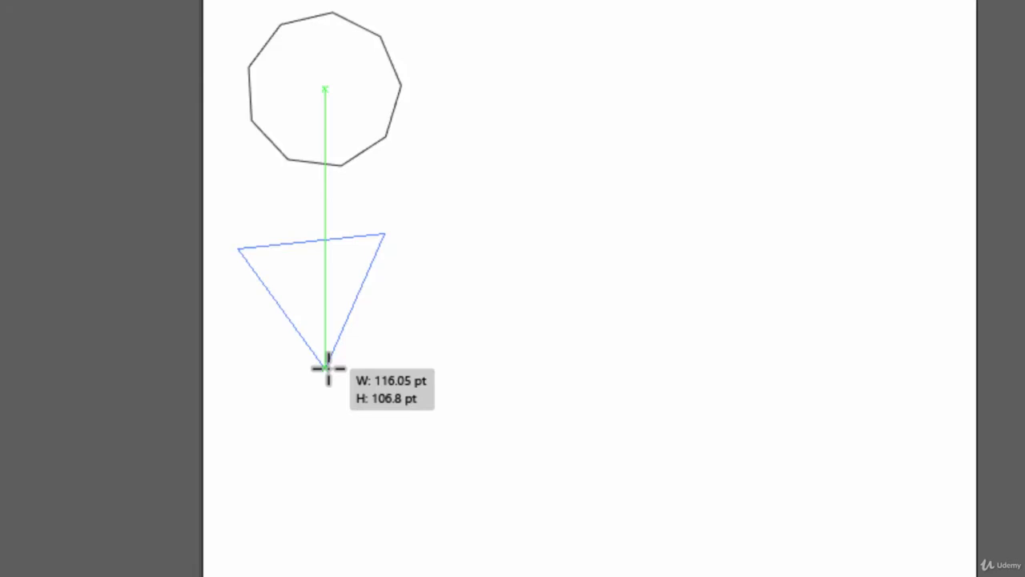
{"action": "key", "text": "Up"}
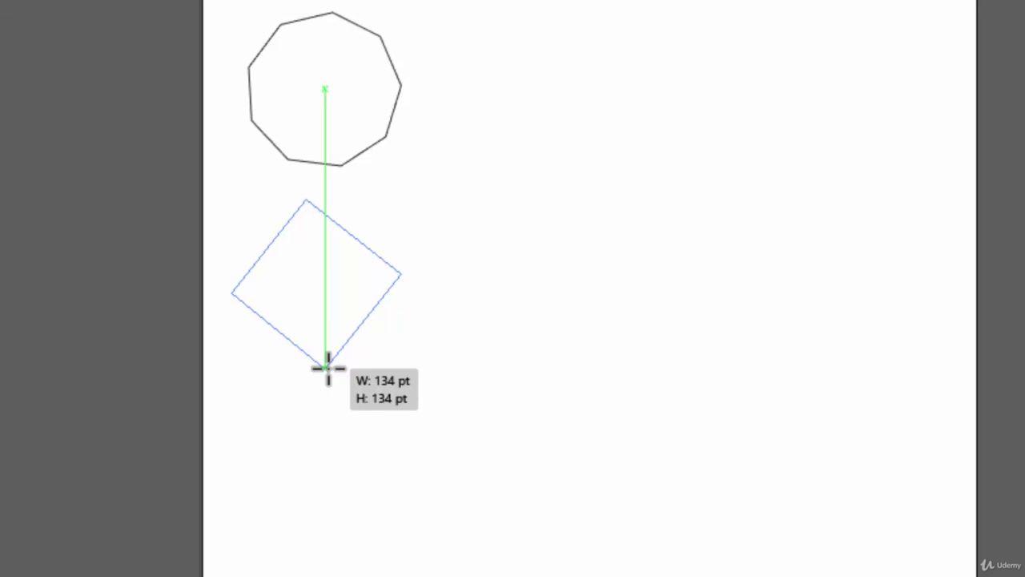
{"action": "key", "text": "Up"}
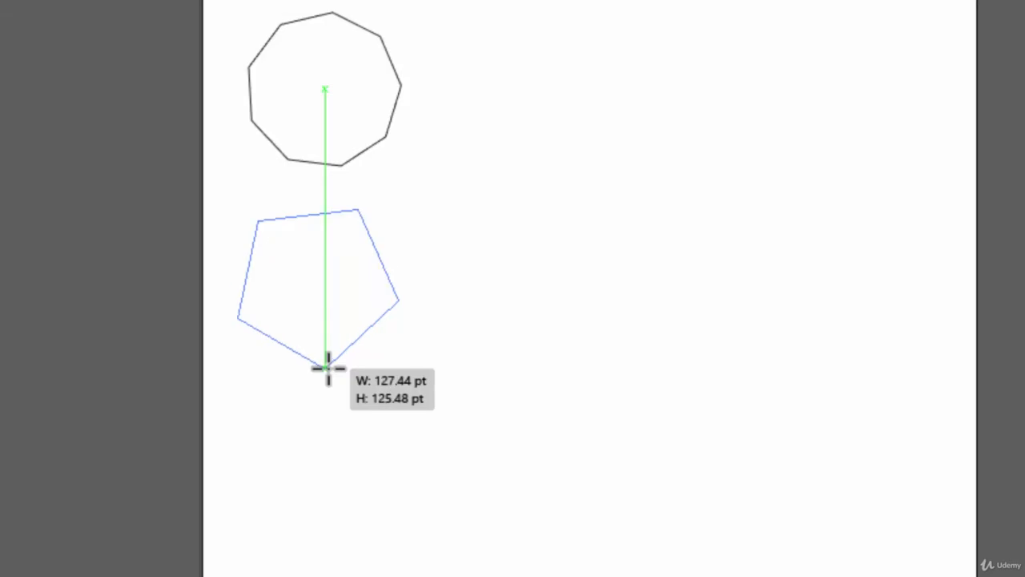
{"action": "key", "text": "Up"}
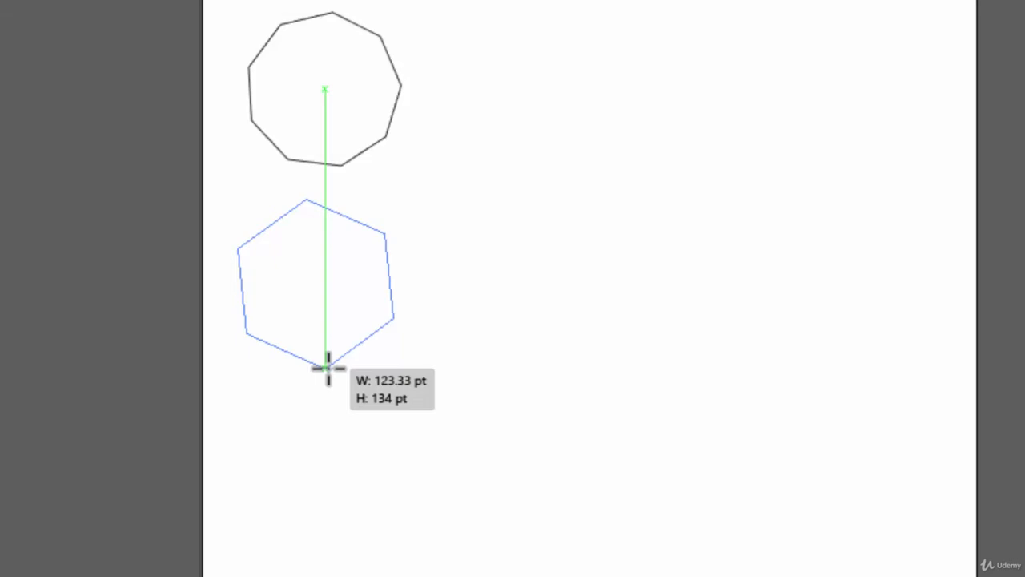
{"action": "left_click_drag", "start_coordinate": [327, 367], "coordinate": [327, 367]}
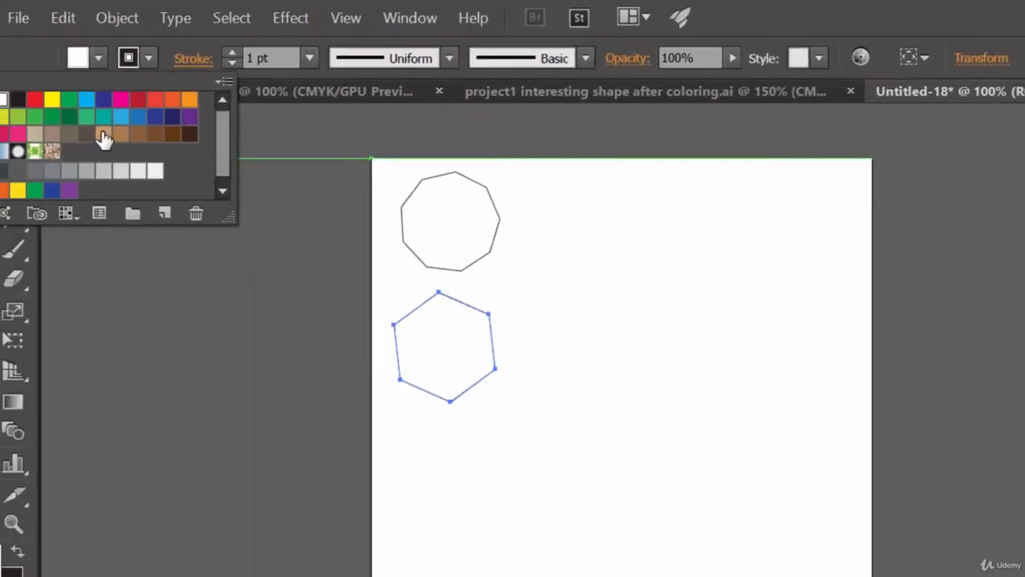
Give the hexagon a tan fill and a light blue stroke.
{"action": "left_click", "coordinate": [104, 138]}
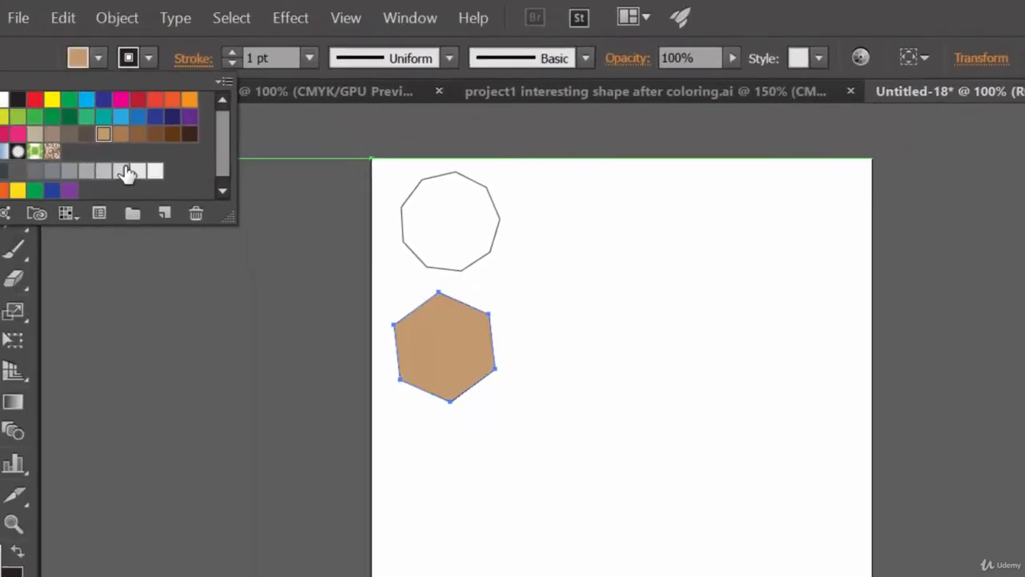
{"action": "left_click", "coordinate": [145, 60]}
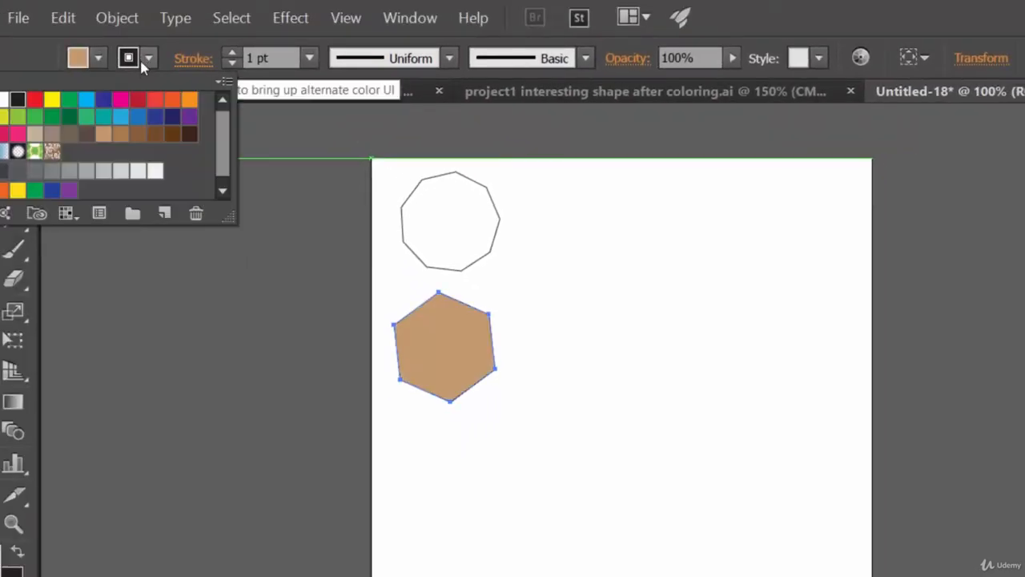
{"action": "left_click", "coordinate": [123, 124]}
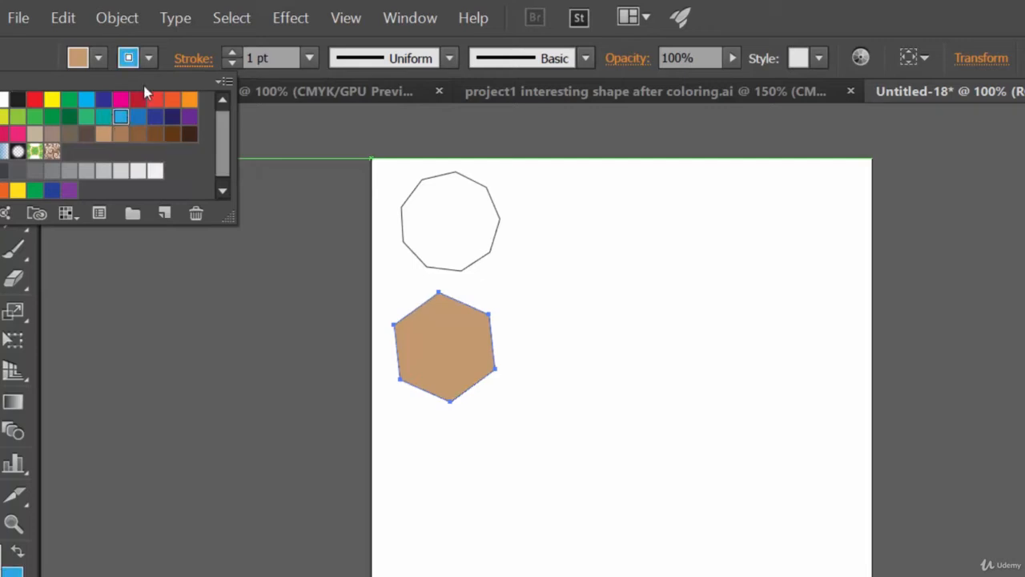
Set the hexagon's stroke weight to 14 pt and move it down and right, away from the nine-sided polygon.
{"action": "left_click", "coordinate": [232, 54]}
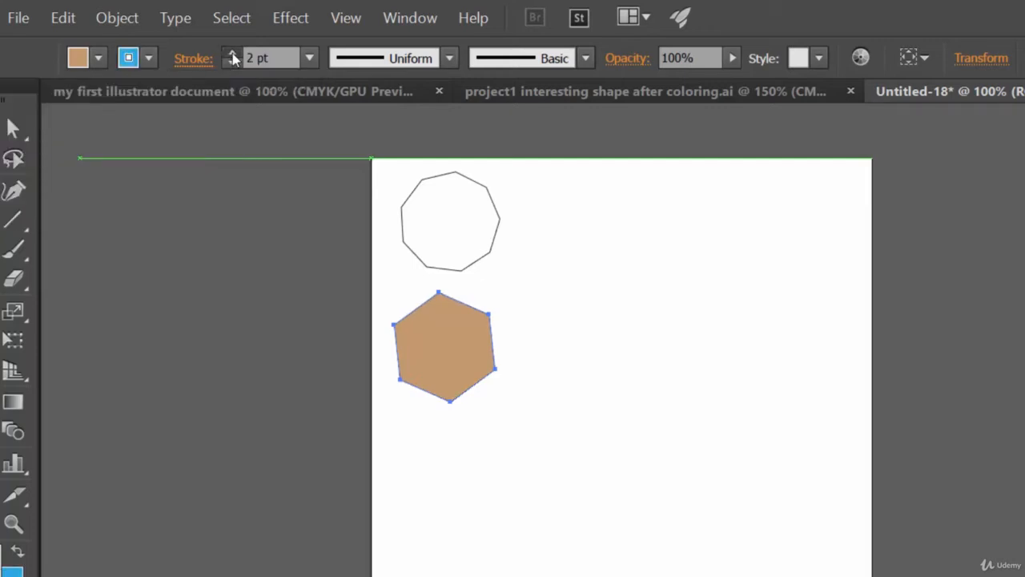
{"action": "left_click", "coordinate": [12, 128]}
{"action": "left_click_drag", "start_coordinate": [446, 335], "coordinate": [544, 397]}
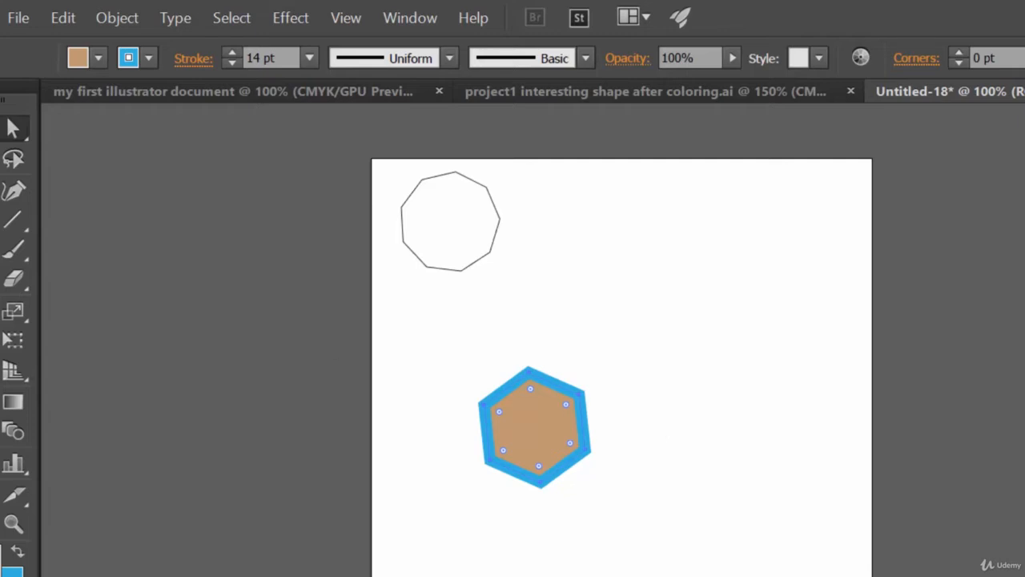
Create a pentagon by exact values, with a 50 pt radius and 5 sides, in the upper middle of the artboard.
{"action": "left_click", "coordinate": [12, 128]}
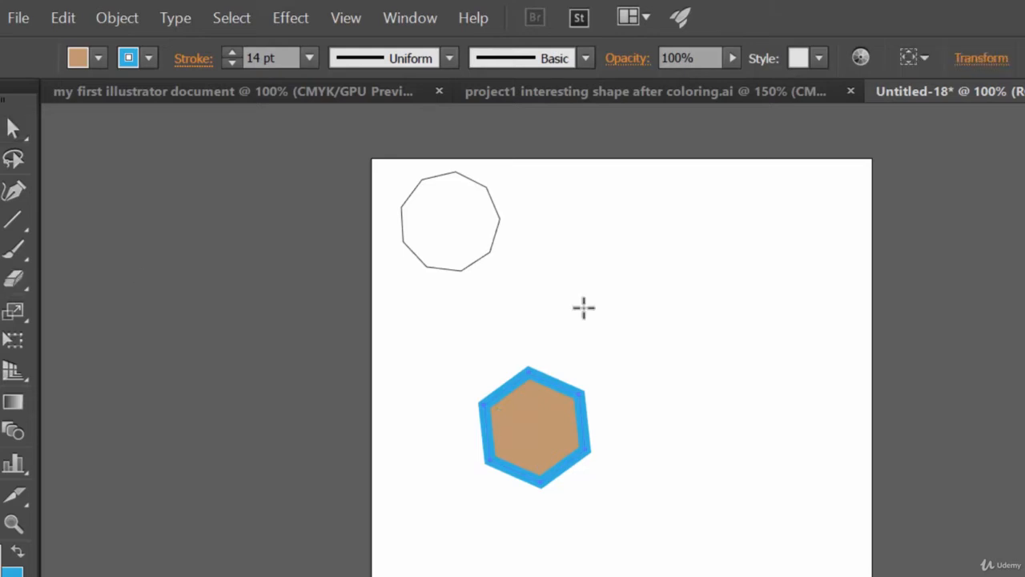
{"action": "left_click", "coordinate": [631, 276]}
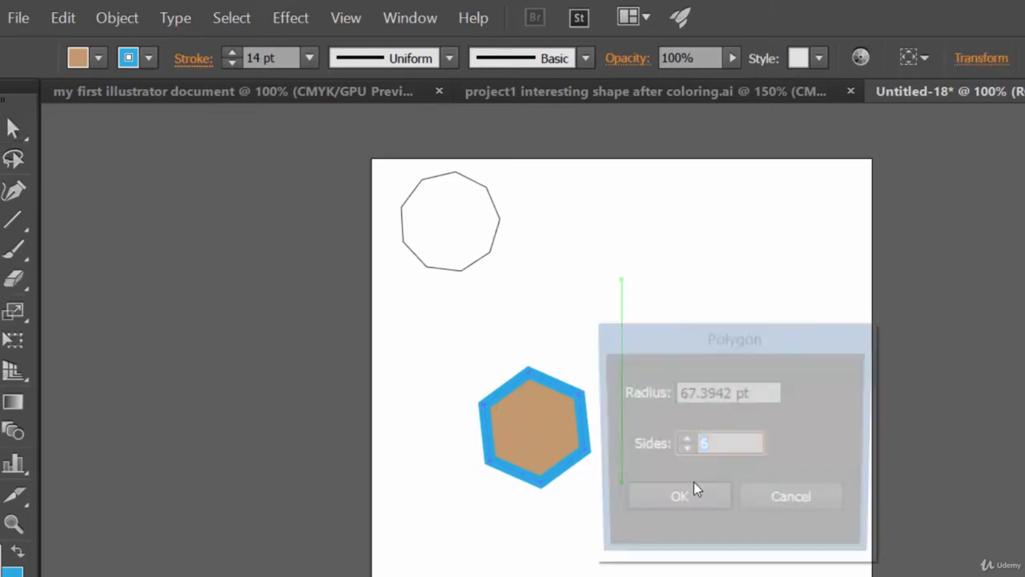
{"action": "left_click_drag", "start_coordinate": [547, 244], "coordinate": [544, 164]}
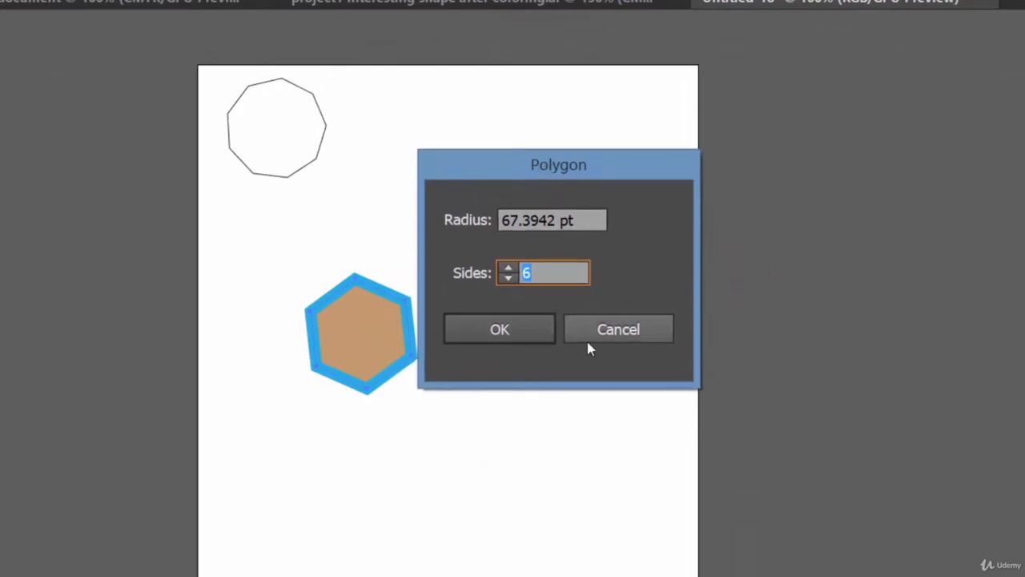
{"action": "left_click", "coordinate": [505, 269]}
{"action": "left_click", "coordinate": [504, 269]}
{"action": "left_click", "coordinate": [504, 279]}
{"action": "left_click", "coordinate": [504, 280]}
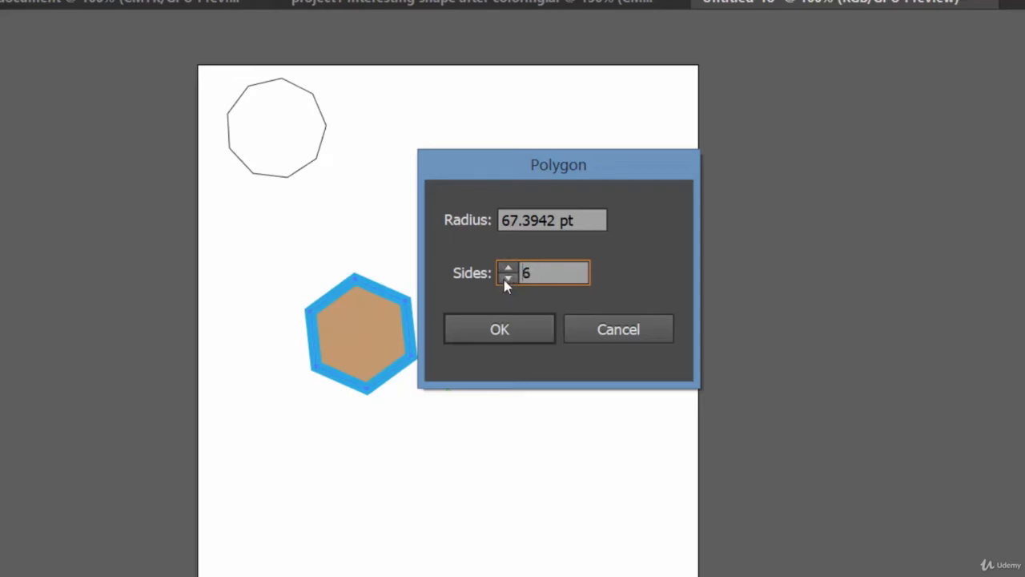
{"action": "left_click", "coordinate": [504, 279]}
{"action": "left_click_drag", "start_coordinate": [581, 221], "coordinate": [407, 204]}
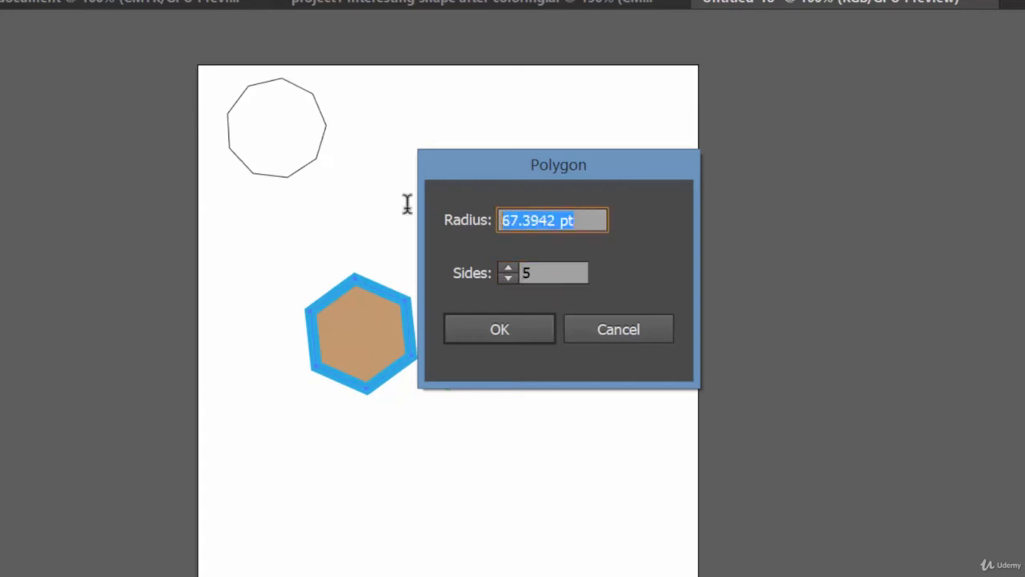
{"action": "type", "text": "50"}
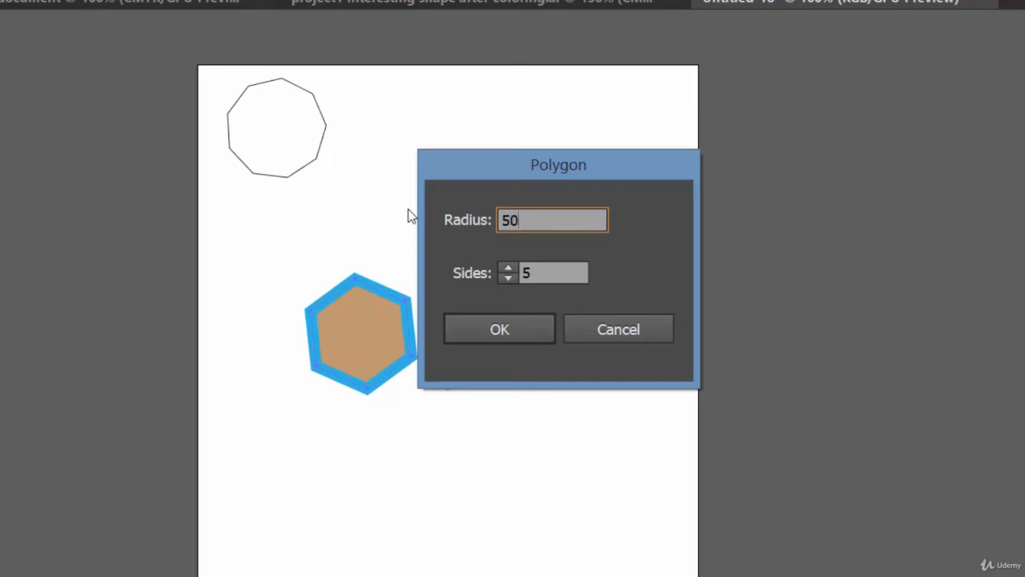
{"action": "left_click", "coordinate": [521, 335]}
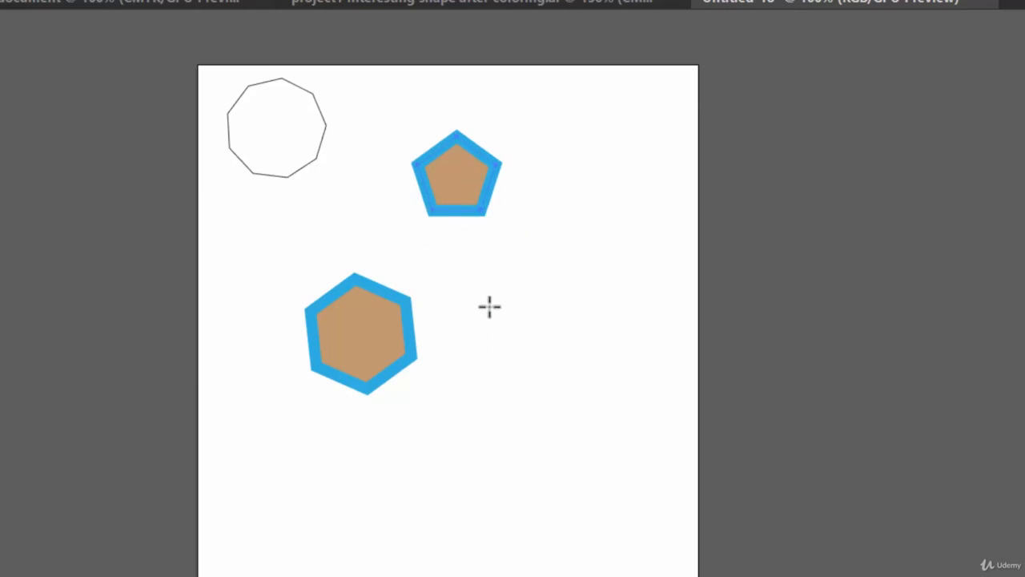
Create another five-sided polygon with an 80 pt radius to the right of the hexagon.
{"action": "left_click", "coordinate": [491, 279]}
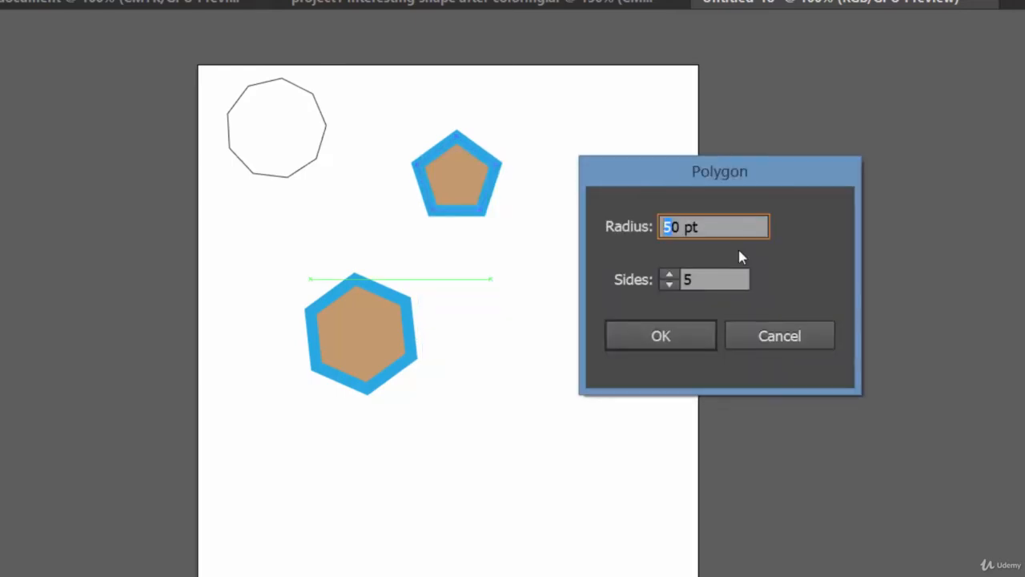
{"action": "type", "text": "8"}
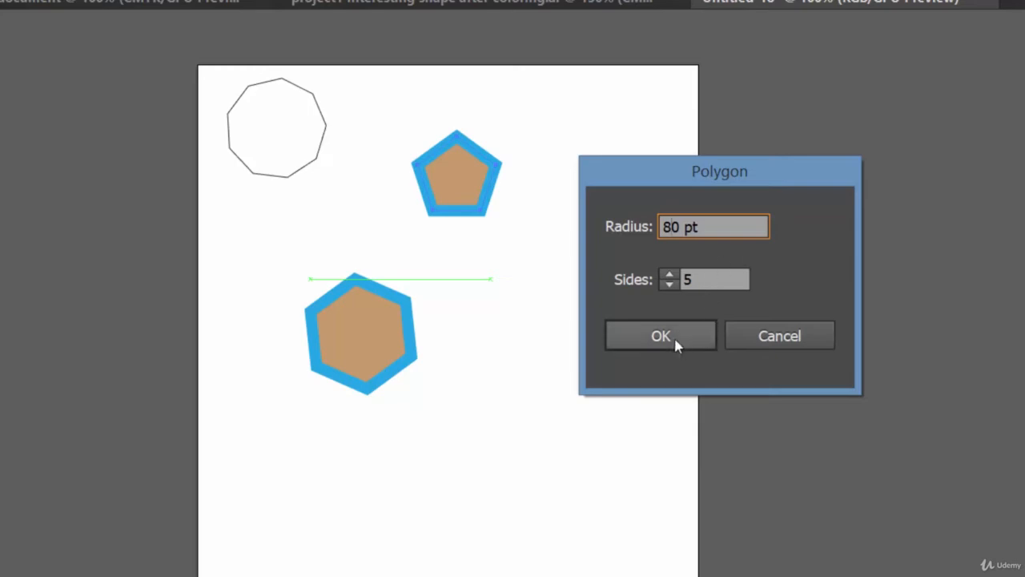
{"action": "left_click", "coordinate": [675, 336]}
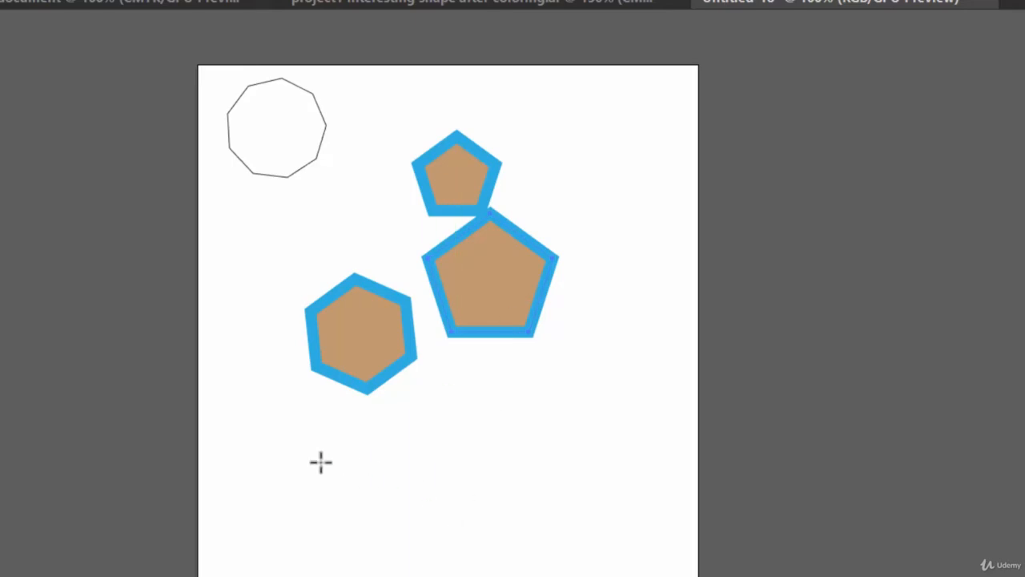
Draw an upright pentagon about 132 by 125 pt below the hexagon, and undo an extra larger pentagon tried beside it.
{"action": "left_click_drag", "start_coordinate": [322, 465], "coordinate": [380, 567]}
{"action": "left_click_drag", "start_coordinate": [430, 555], "coordinate": [336, 349]}
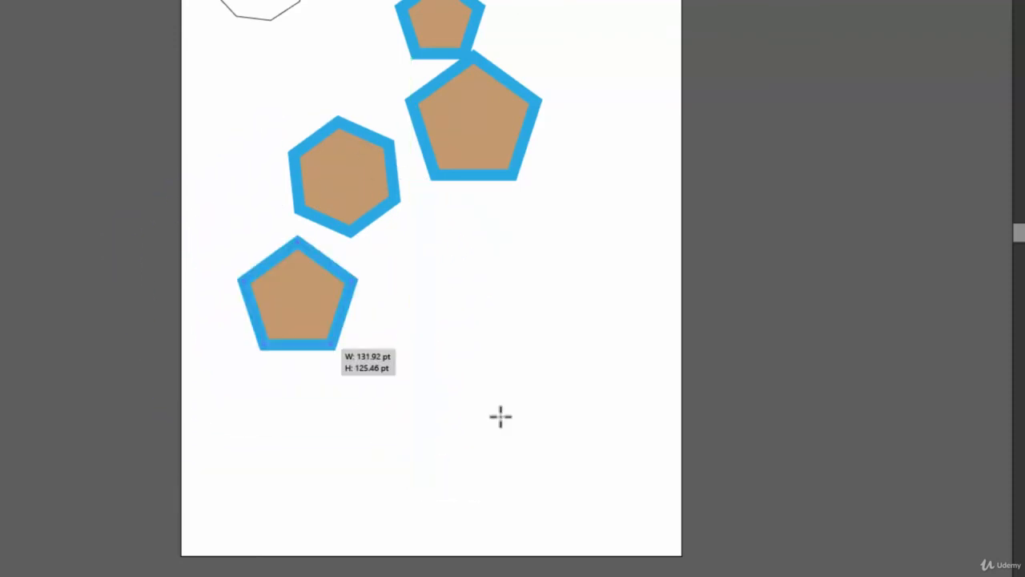
{"action": "left_click_drag", "start_coordinate": [431, 263], "coordinate": [486, 337]}
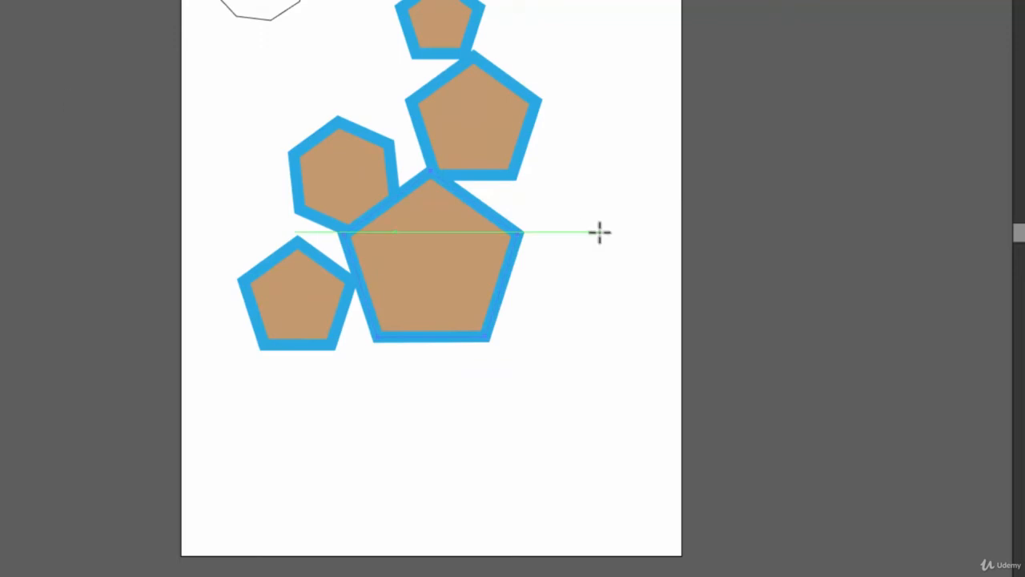
{"action": "key", "text": "ctrl+z"}
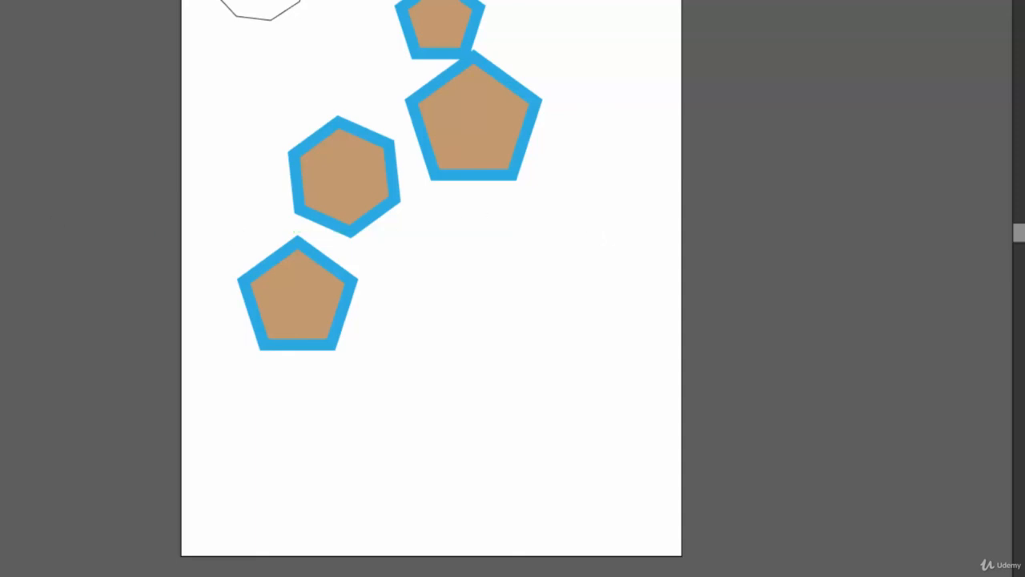
Switch from the Polygon tool to the Star tool.
{"action": "left_click", "coordinate": [16, 111]}
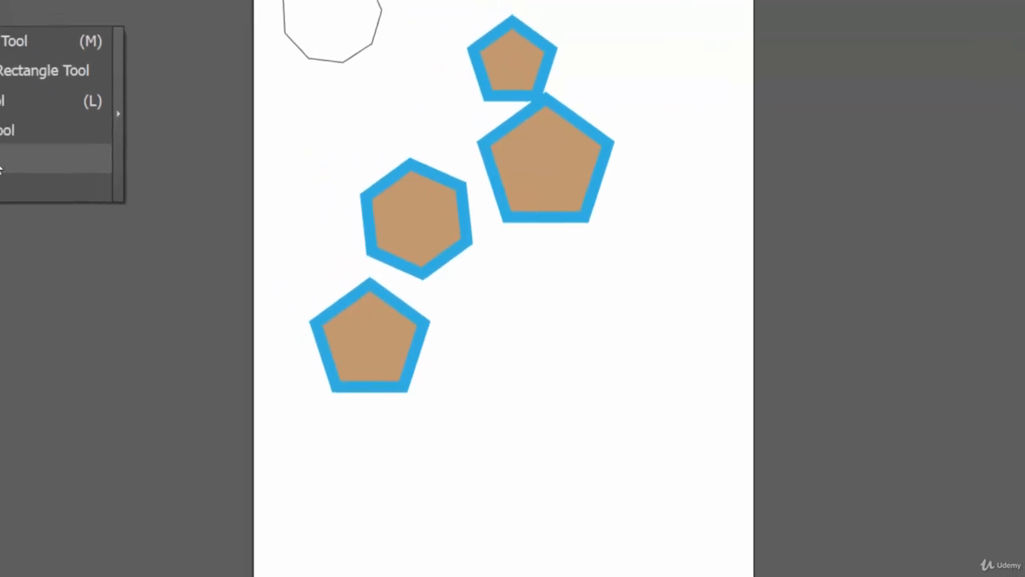